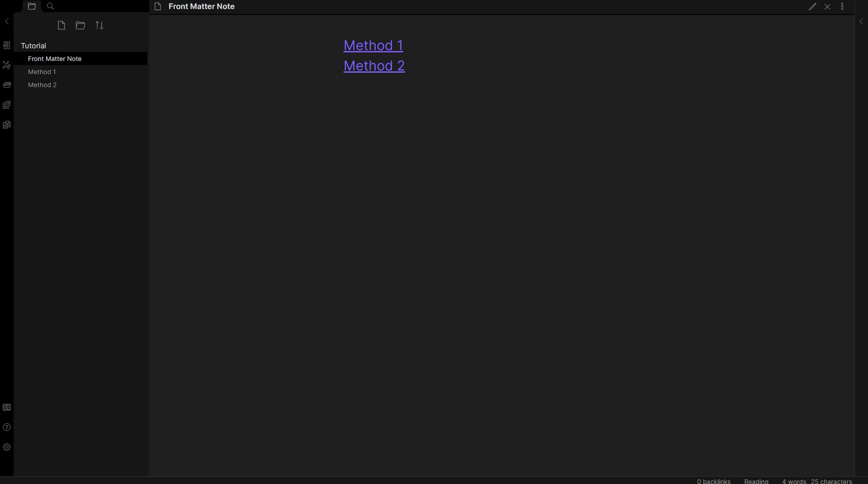
# - Start a front matter block in the empty Method 1 note with an opening --- line and an alias: field
pyautogui.click(6, 22)
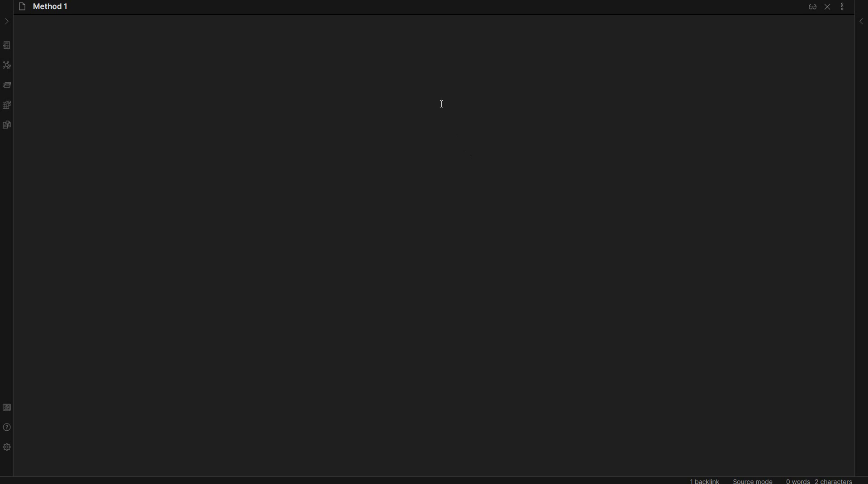
pyautogui.write('---')
pyautogui.press('Return')
pyautogui.write('alias:')
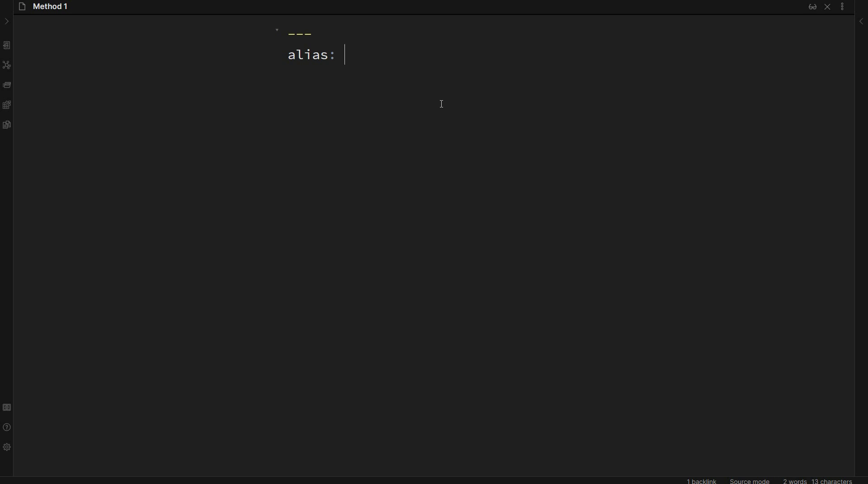
# - Set the alias to Method One and close the front matter block with ---
pyautogui.moveTo(75, 5); pyautogui.dragTo(32, 6)
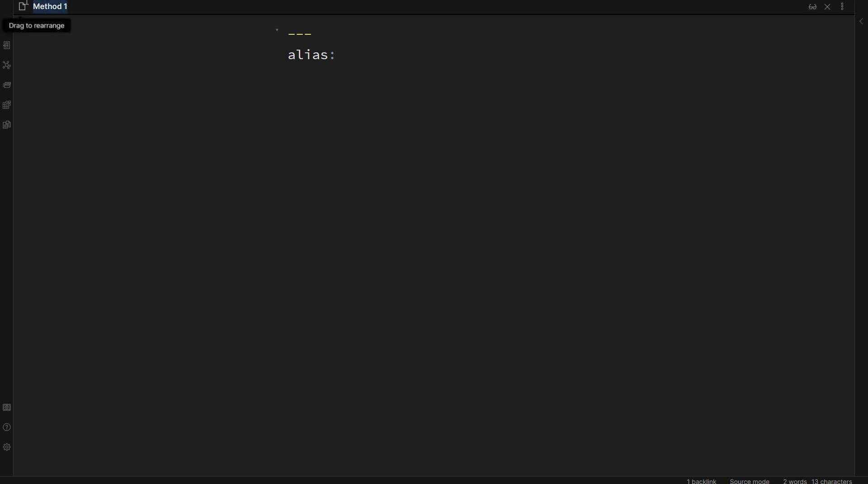
pyautogui.click(363, 55)
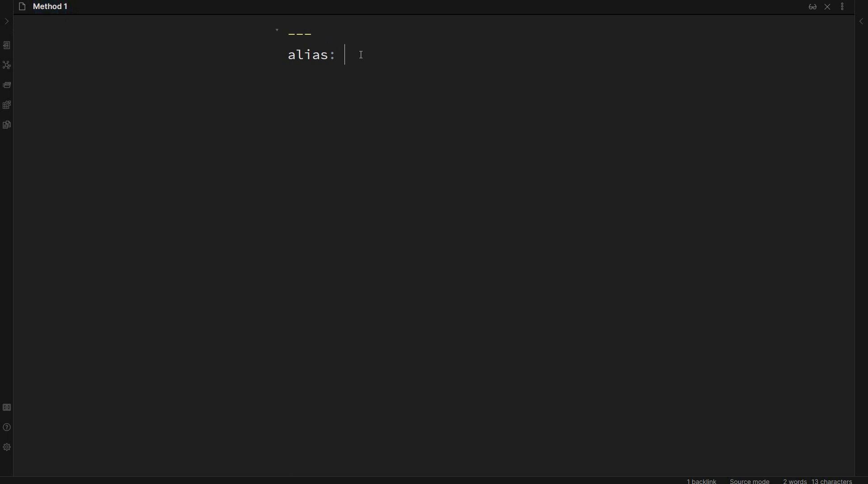
pyautogui.write('Method ONe')
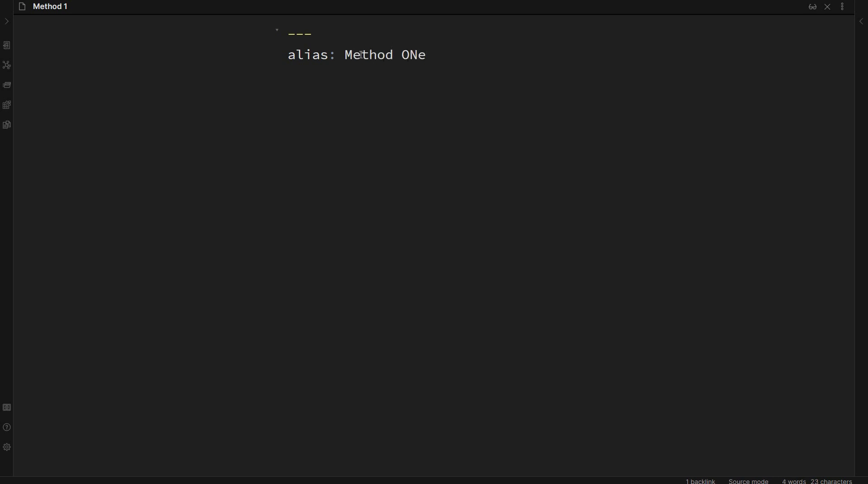
pyautogui.press('BackSpace')
pyautogui.press('BackSpace')
pyautogui.write('ne')
pyautogui.press('Return')
pyautogui.write('---')
# - Try inserting a link to Method 1 through its alias Method One below the front matter, and delete the link
pyautogui.press('Return')
pyautogui.press('Return')
pyautogui.write('[[')
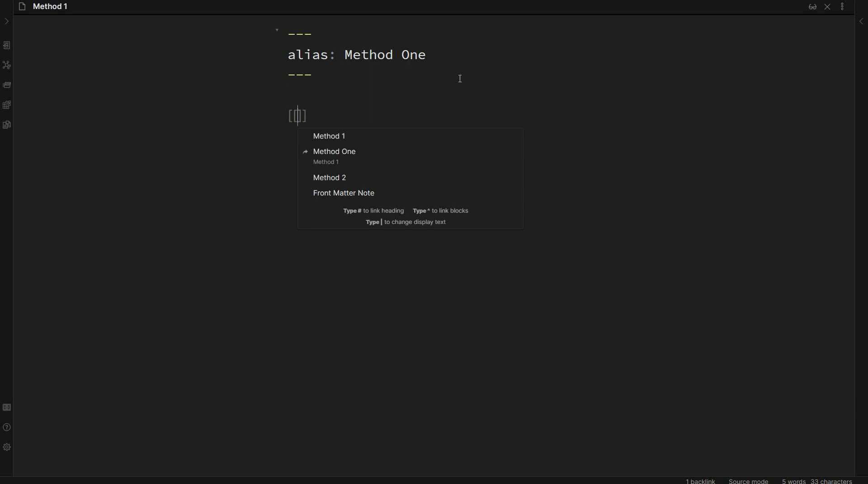
pyautogui.click(355, 161)
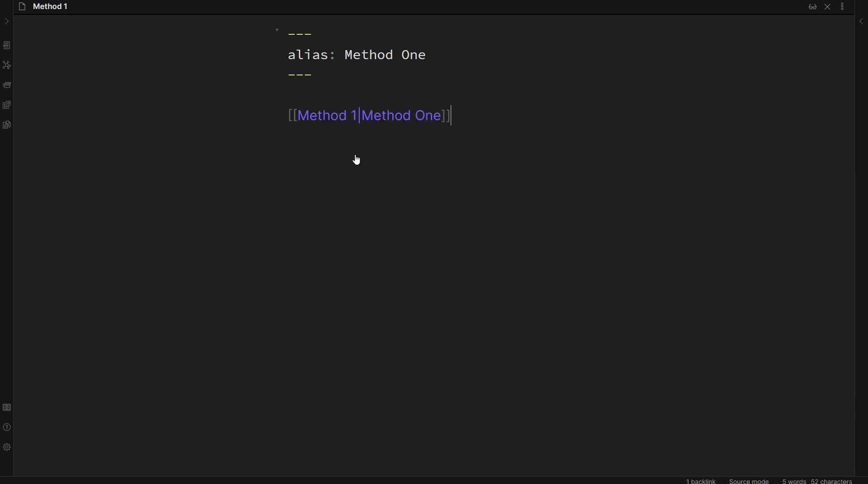
pyautogui.moveTo(441, 116); pyautogui.dragTo(360, 109)
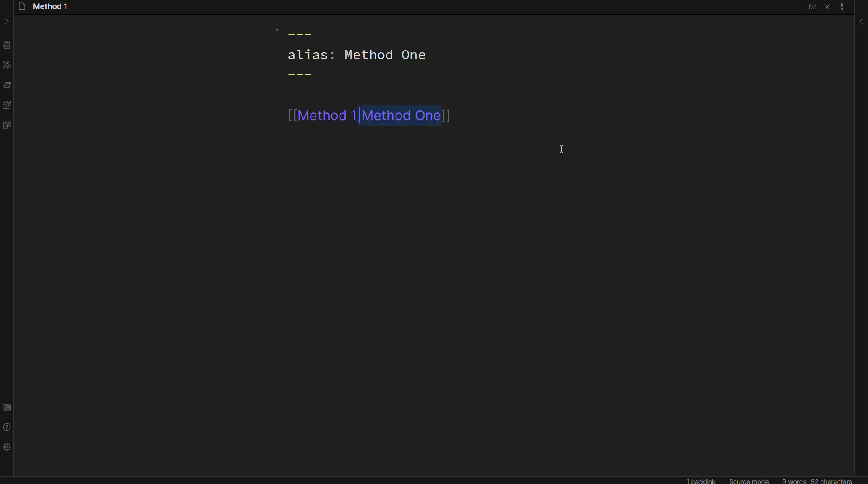
pyautogui.moveTo(488, 115); pyautogui.dragTo(204, 107)
pyautogui.press('BackSpace')
# - Add a tags: line with one two three four below the alias and show the note in reading view
pyautogui.click(466, 53)
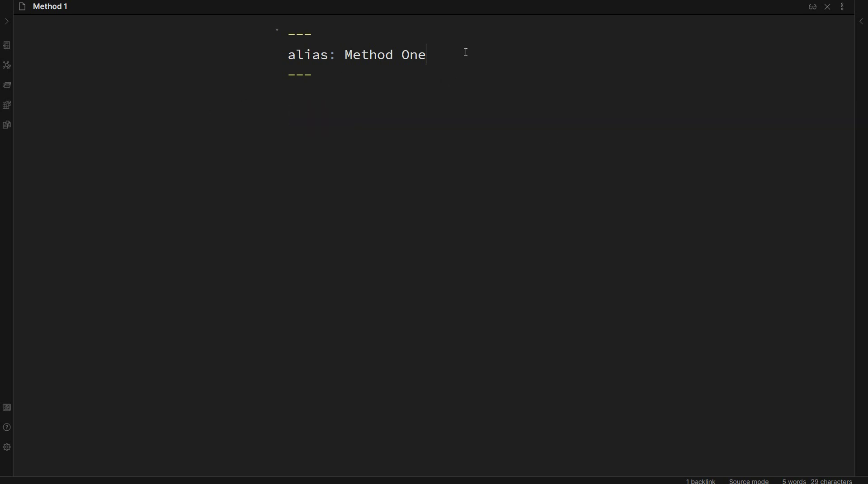
pyautogui.press('Return')
pyautogui.write('tafg')
pyautogui.press('BackSpace')
pyautogui.press('BackSpace')
pyautogui.write('gs: one two ')
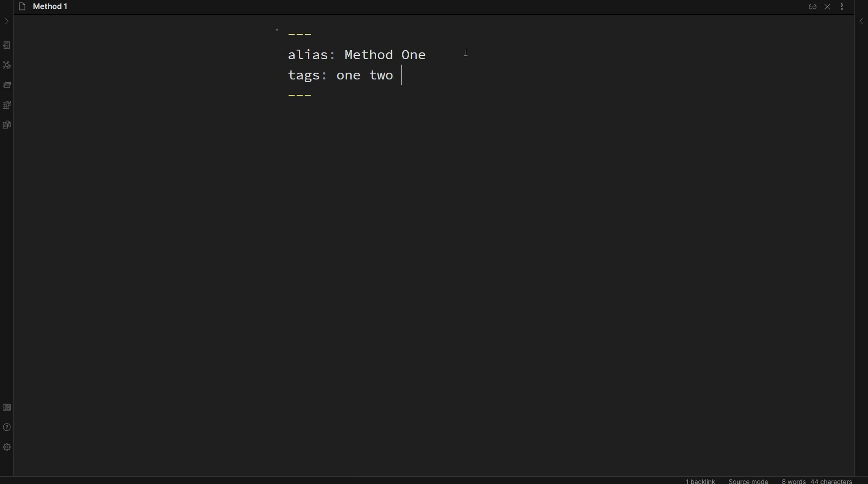
pyautogui.write('three four')
pyautogui.hotkey('ctrl', 'e')
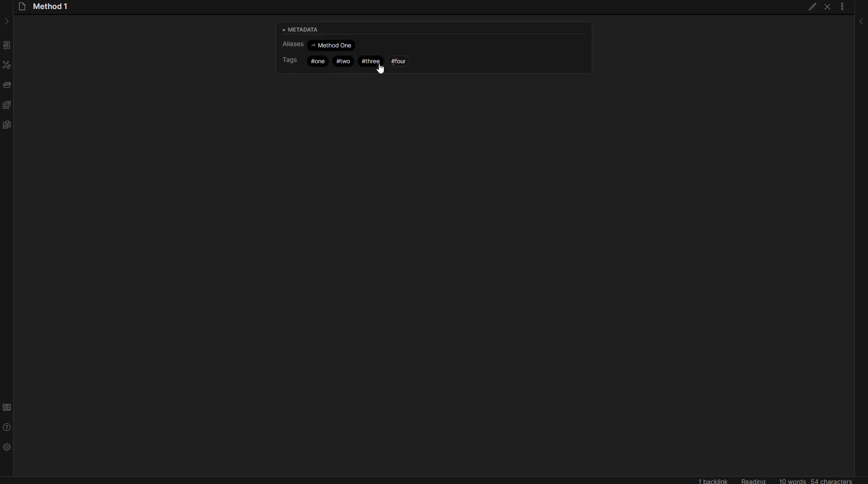
# - Try prefixing the tags value with #, compare it in reading view, and remove the # again
pyautogui.hotkey('ctrl', 'e')
pyautogui.click(338, 78)
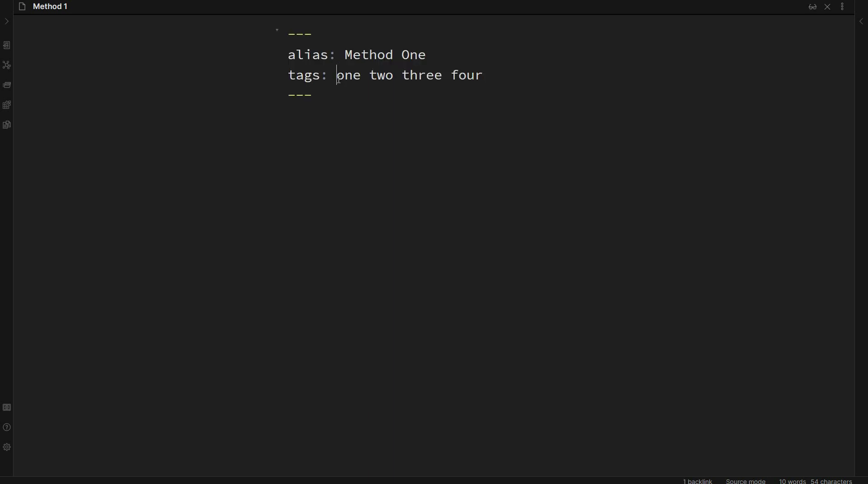
pyautogui.write('#')
pyautogui.click(479, 126)
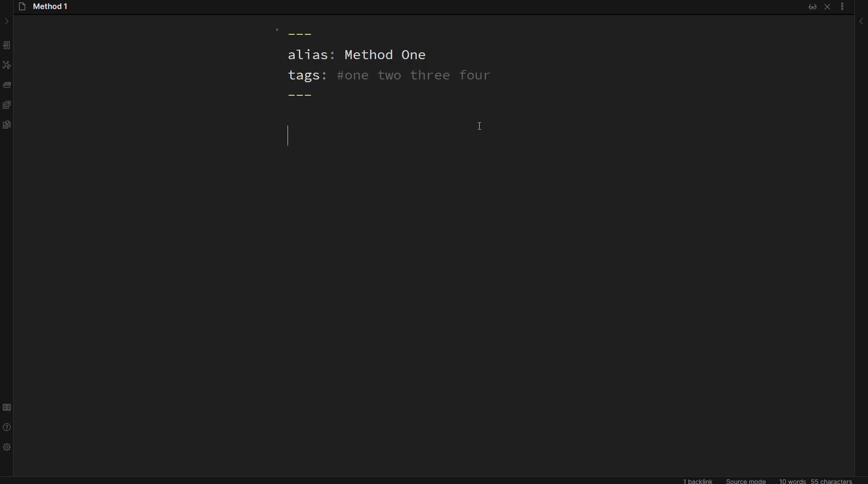
pyautogui.write('e')
pyautogui.press('BackSpace')
pyautogui.hotkey('ctrl', 'e')
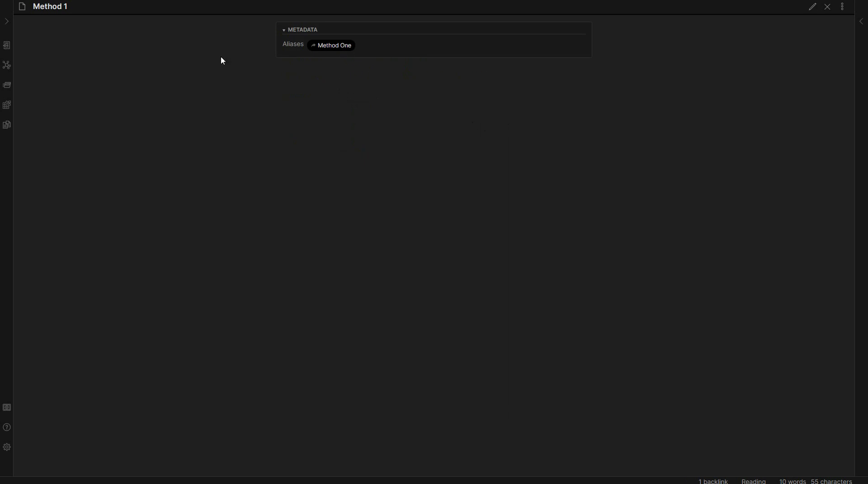
pyautogui.hotkey('ctrl', 'e')
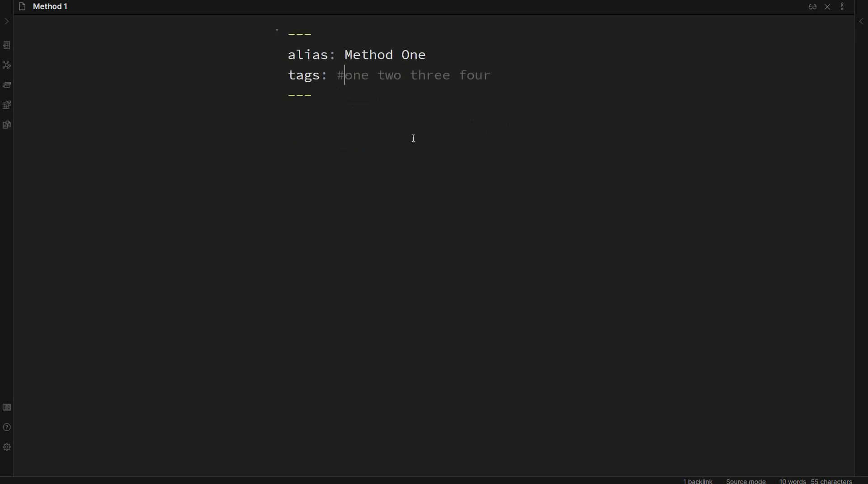
pyautogui.press('BackSpace')
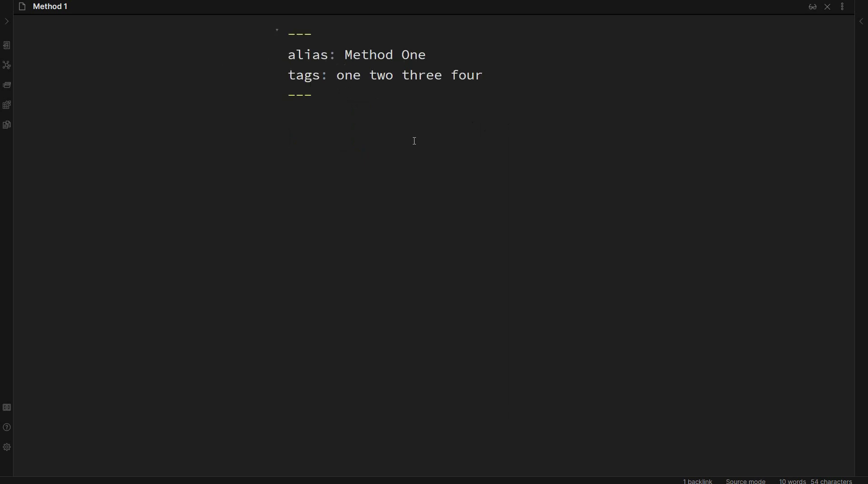
pyautogui.hotkey('ctrl', 'e')
pyautogui.hotkey('ctrl', 'e')
pyautogui.moveTo(492, 78); pyautogui.dragTo(340, 76)
pyautogui.click(441, 66)
pyautogui.moveTo(427, 54); pyautogui.dragTo(343, 55)
pyautogui.click(442, 59)
pyautogui.click(345, 61)
pyautogui.moveTo(330, 61); pyautogui.dragTo(287, 60)
# - Turn the alias value into the bracketed, comma-separated list [Method One,First Method]
pyautogui.click(344, 60)
pyautogui.write('[')
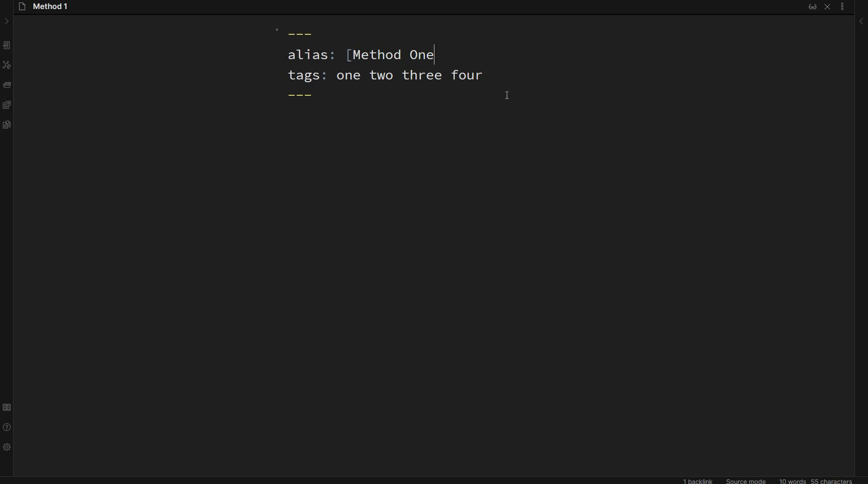
pyautogui.write(', First')
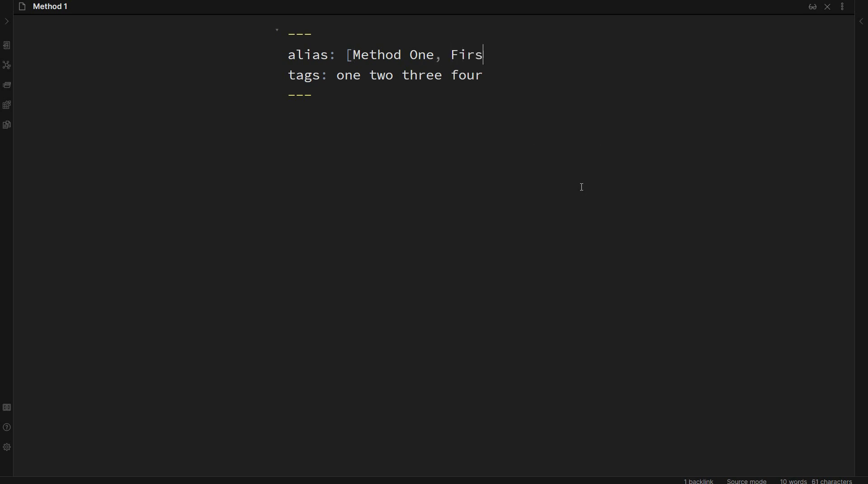
pyautogui.press('BackSpace')
pyautogui.press('BackSpace')
pyautogui.press('BackSpace')
pyautogui.press('BackSpace')
pyautogui.press('BackSpace')
pyautogui.press('BackSpace')
pyautogui.press('BackSpace')
pyautogui.write('F')
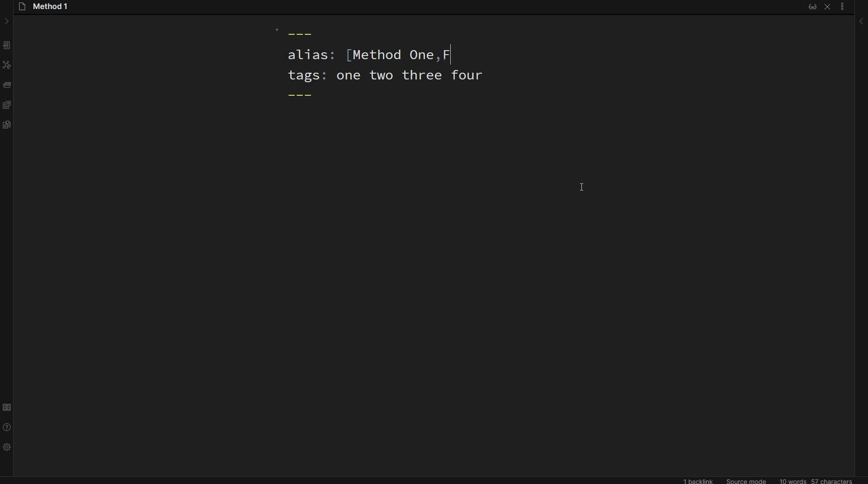
pyautogui.write('irst Method')
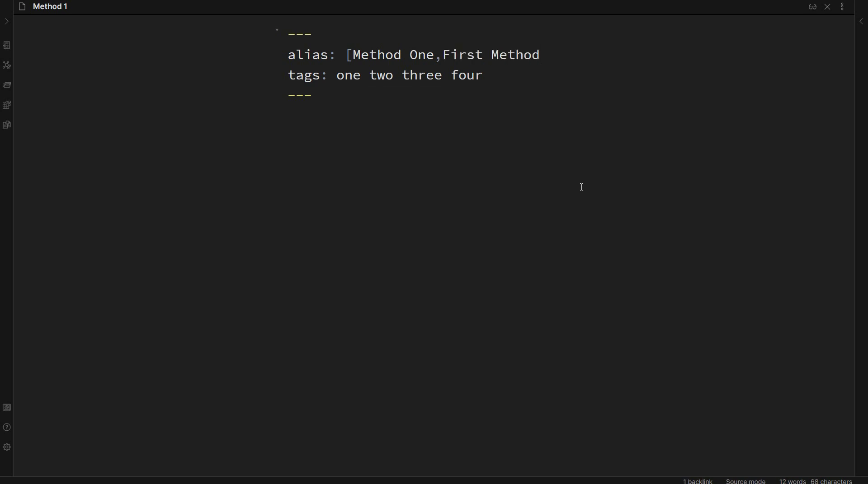
pyautogui.write(']')
# - Try a space after the comma in the alias list, remove it, and check the metadata in reading view
pyautogui.moveTo(433, 57); pyautogui.dragTo(357, 65)
pyautogui.moveTo(442, 55); pyautogui.dragTo(548, 54)
pyautogui.click(563, 54)
pyautogui.click(444, 56)
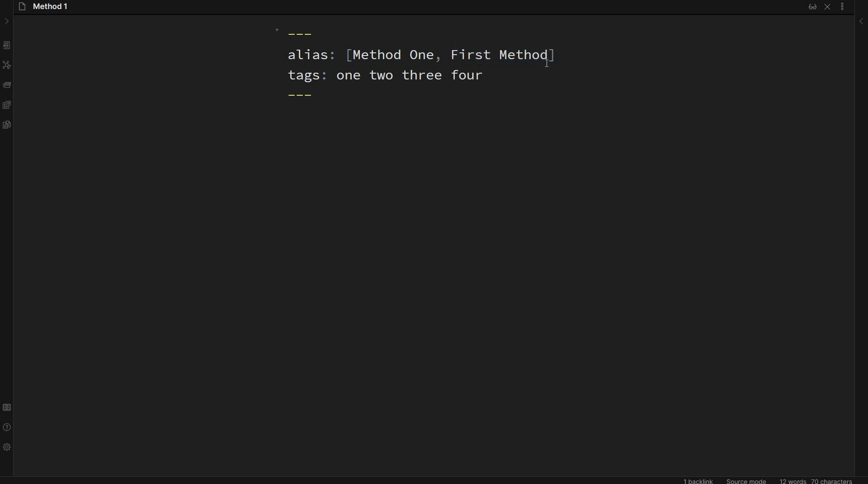
pyautogui.press('BackSpace')
pyautogui.hotkey('ctrl', 'e')
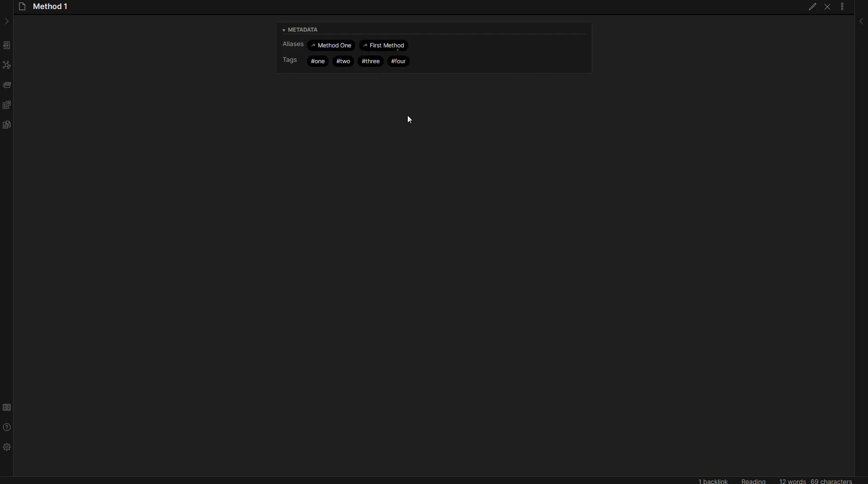
# - Try looking up the First Method alias in a new link below the front matter, and delete the link text
pyautogui.hotkey('ctrl', 'e')
pyautogui.click(392, 175)
pyautogui.write('[[first')
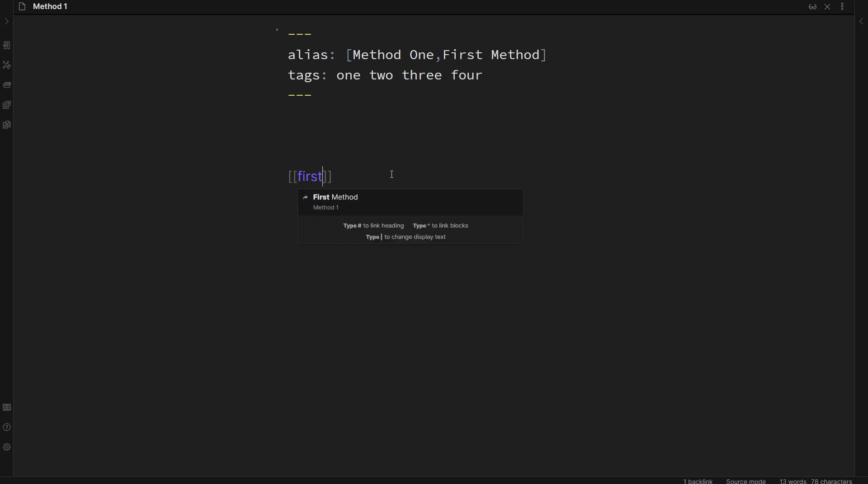
pyautogui.click(379, 177)
pyautogui.moveTo(363, 178); pyautogui.dragTo(261, 179)
pyautogui.press('BackSpace')
pyautogui.press('BackSpace')
pyautogui.press('BackSpace')
pyautogui.press('BackSpace')
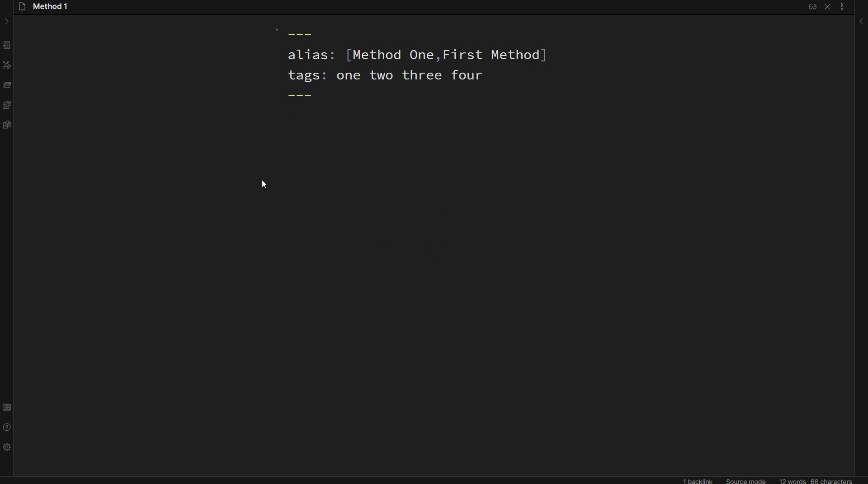
# - Add a date: field with the value 30-06-2022 below the tags line in the front matter
pyautogui.press('Return')
pyautogui.press('BackSpace')
pyautogui.press('Return')
pyautogui.write('date: 30')
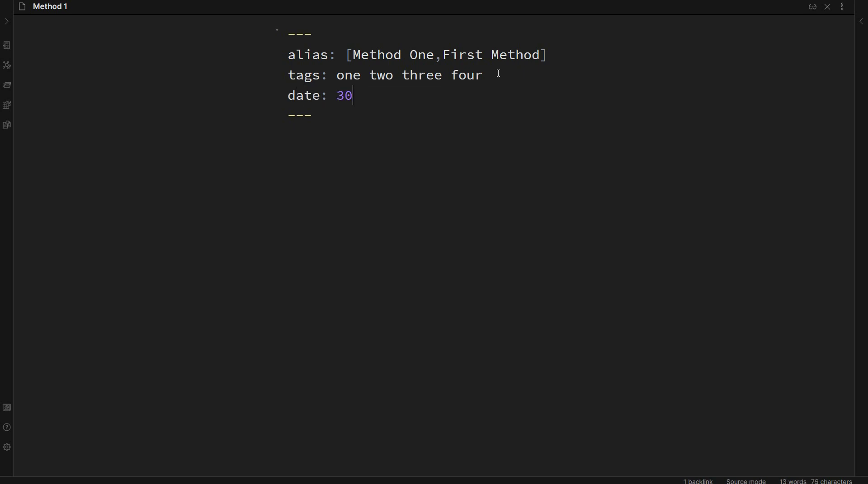
pyautogui.write('-06-2022')
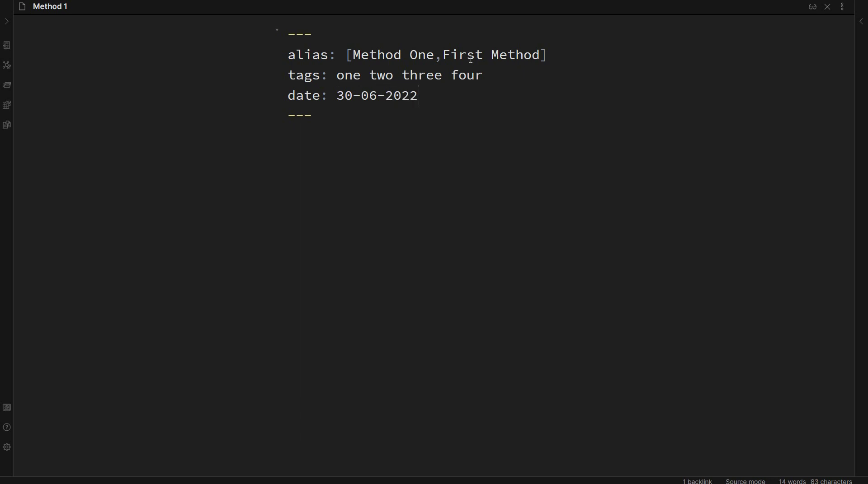
# - Compare the note's reading view with its front matter source to check how the date field is treated
pyautogui.hotkey('ctrl', 'e')
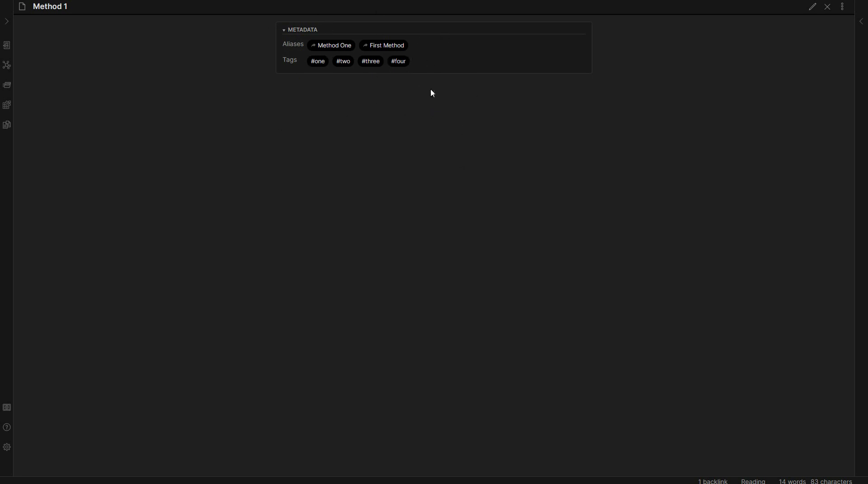
pyautogui.hotkey('ctrl', 'e')
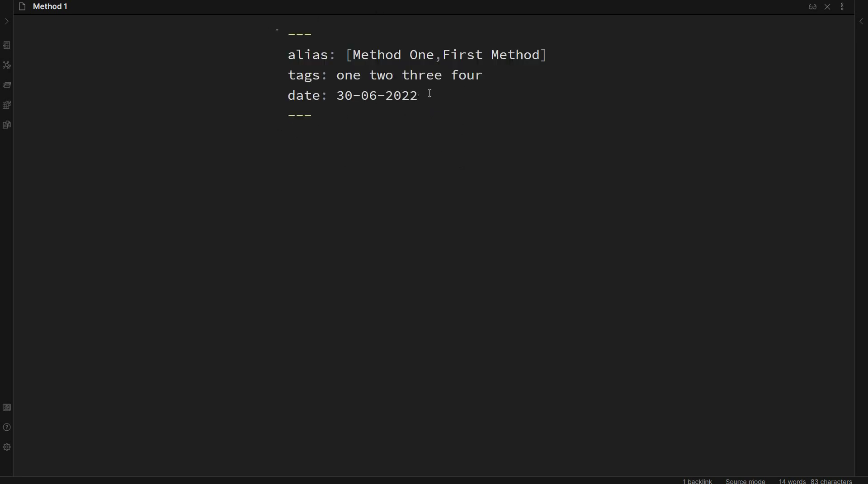
pyautogui.moveTo(429, 95); pyautogui.dragTo(284, 97)
pyautogui.click(453, 106)
pyautogui.moveTo(440, 93); pyautogui.dragTo(264, 97)
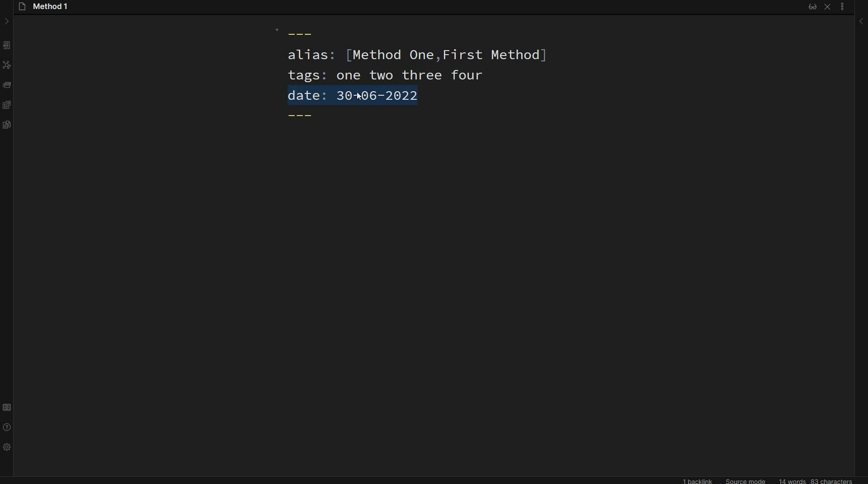
pyautogui.click(436, 95)
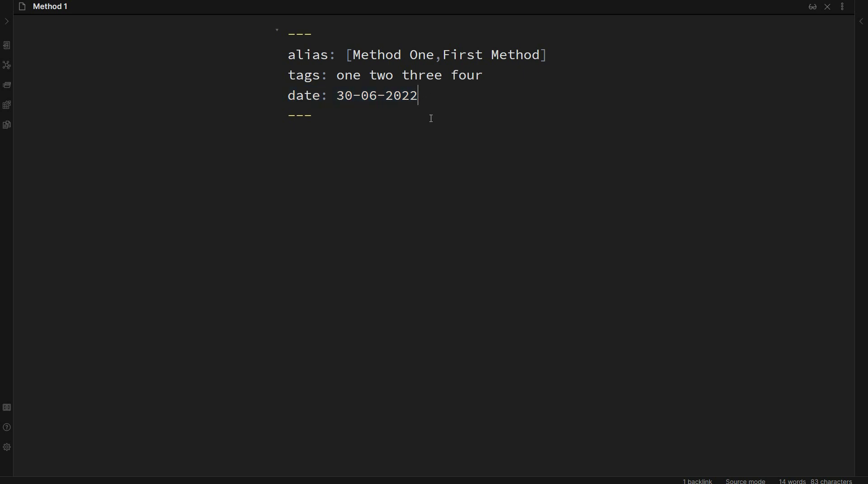
pyautogui.hotkey('ctrl', 'e')
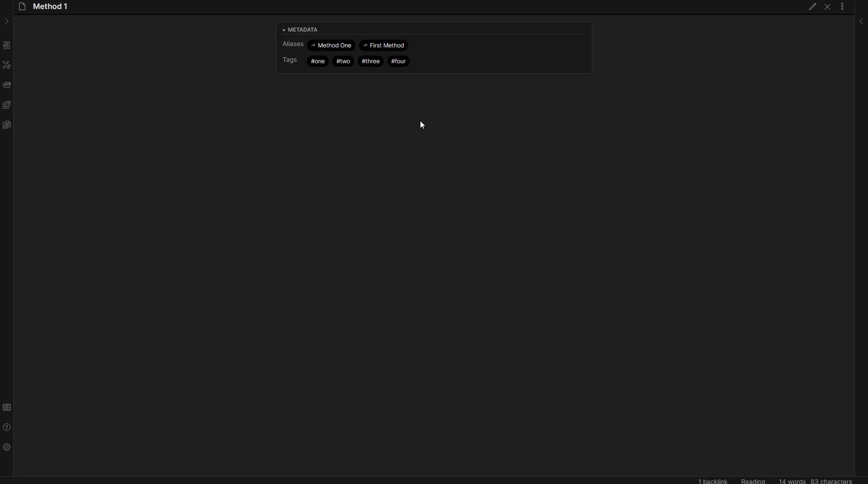
# - Open the Method 2 note for editing and begin it with the inline field tags::
pyautogui.click(6, 21)
pyautogui.click(62, 85)
pyautogui.hotkey('ctrl', 'e')
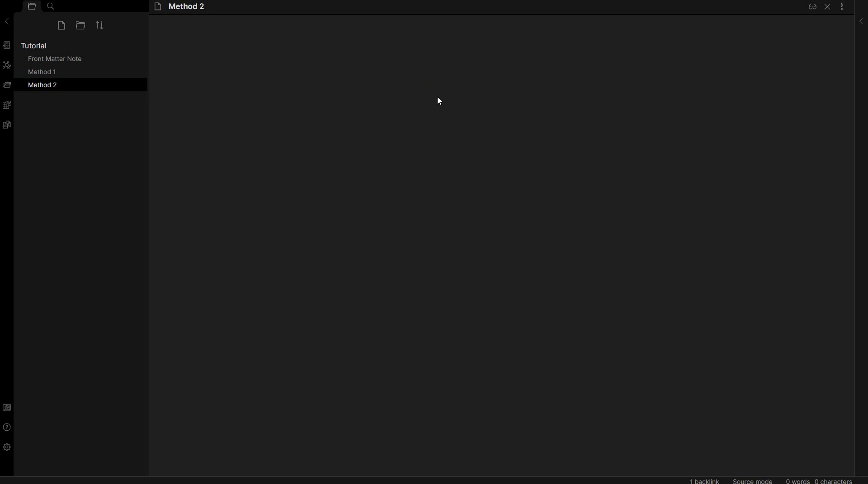
pyautogui.write('tags')
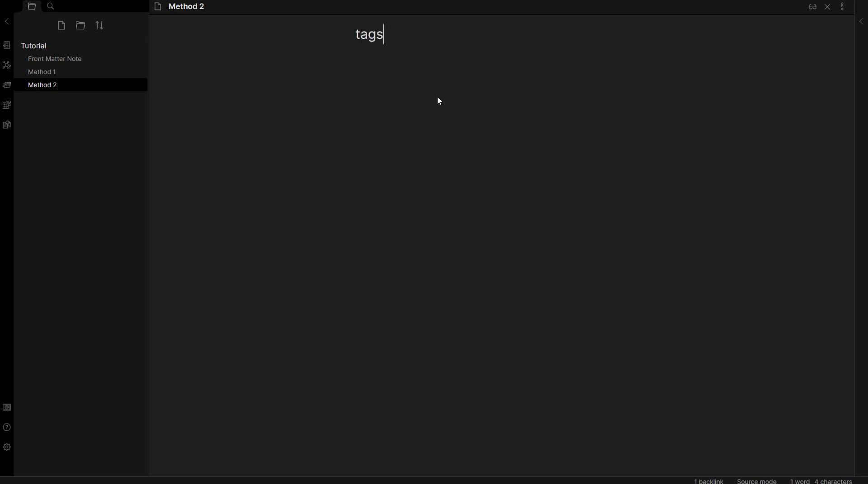
pyautogui.write('::')
# - Enter #one as the first tag after tags::, in place of the initially entered #note
pyautogui.moveTo(389, 36); pyautogui.dragTo(353, 28)
pyautogui.click(386, 36)
pyautogui.click(407, 33)
pyautogui.click(444, 41)
pyautogui.write('#note')
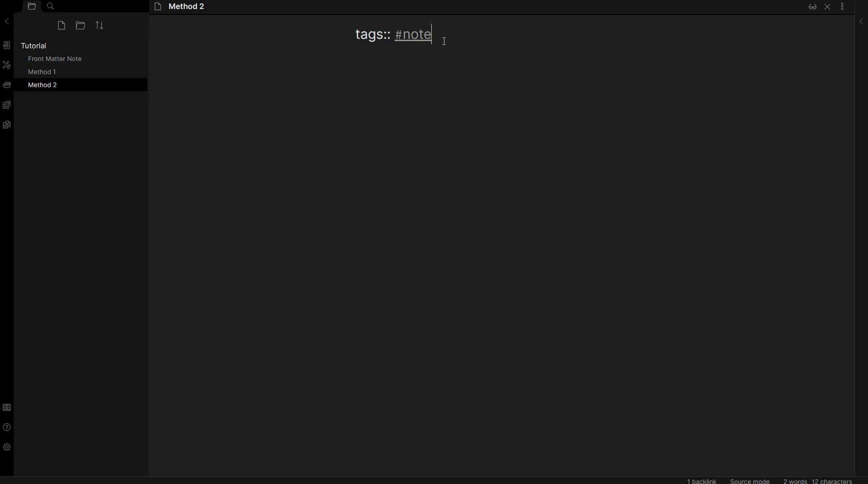
pyautogui.press('BackSpace')
pyautogui.press('BackSpace')
pyautogui.press('BackSpace')
pyautogui.press('BackSpace')
pyautogui.press('Return')
# - Add the tags #two, #three and #four after #one on the tags:: line, and start a new line below
pyautogui.write('#')
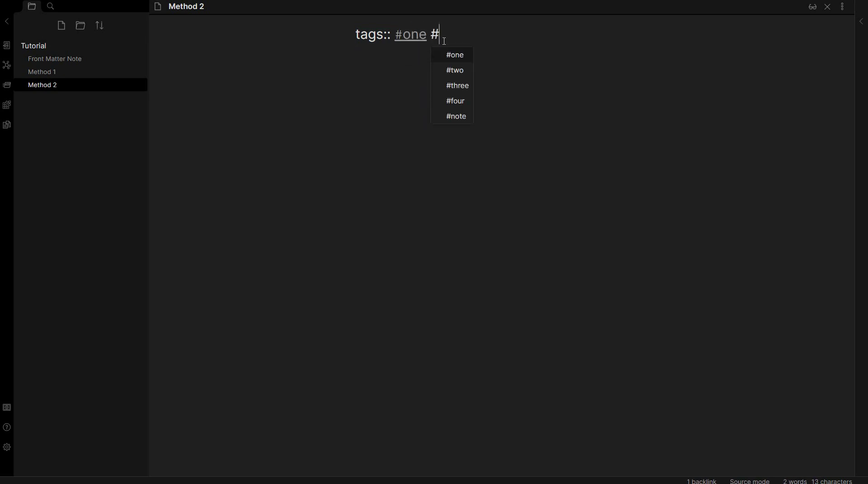
pyautogui.write('two')
pyautogui.press('Return')
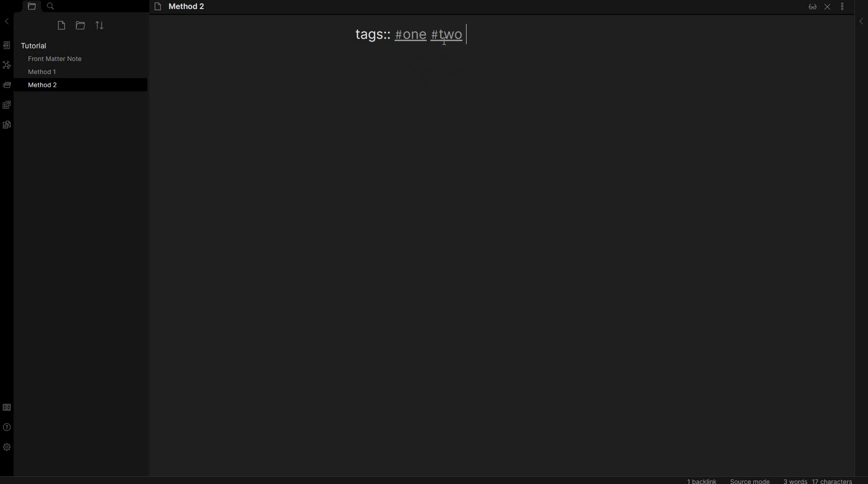
pyautogui.write('#three')
pyautogui.press('Return')
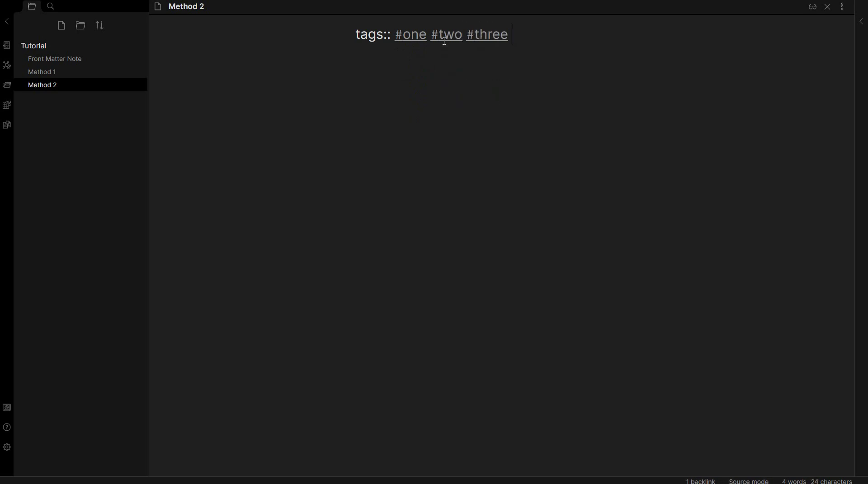
pyautogui.write('#four')
pyautogui.press('Return')
pyautogui.press('Return')
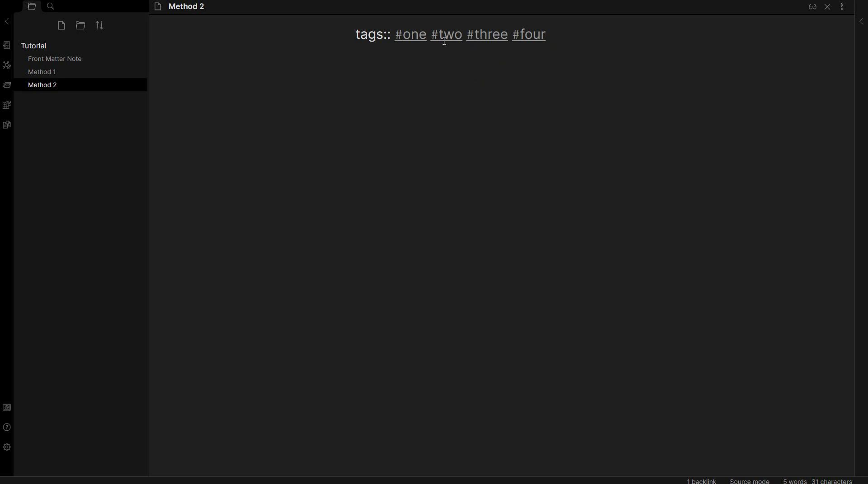
# - Compare the front matter block of Method 1 with the inline tags:: key and its double colon in Method 2
pyautogui.click(68, 73)
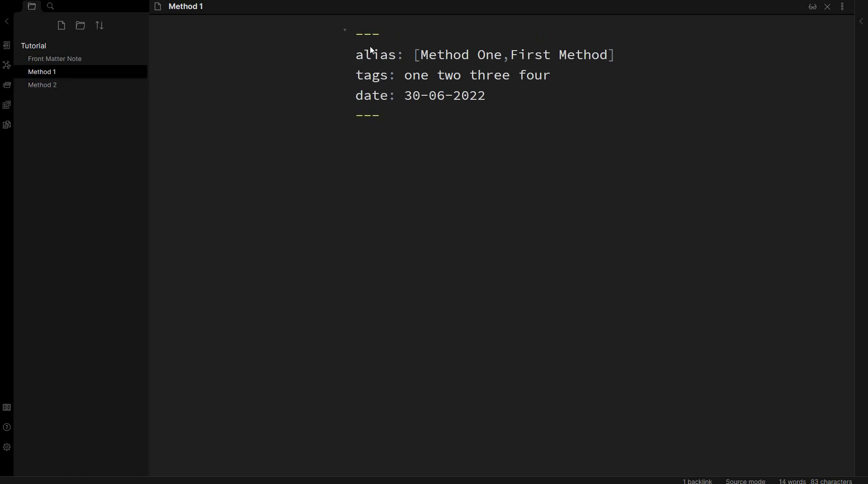
pyautogui.moveTo(637, 55); pyautogui.dragTo(321, 53)
pyautogui.moveTo(453, 123); pyautogui.dragTo(327, 27)
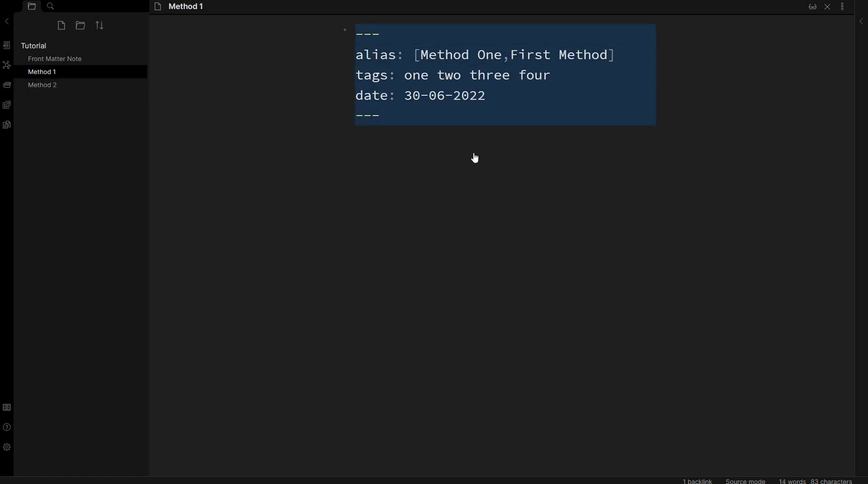
pyautogui.click(45, 85)
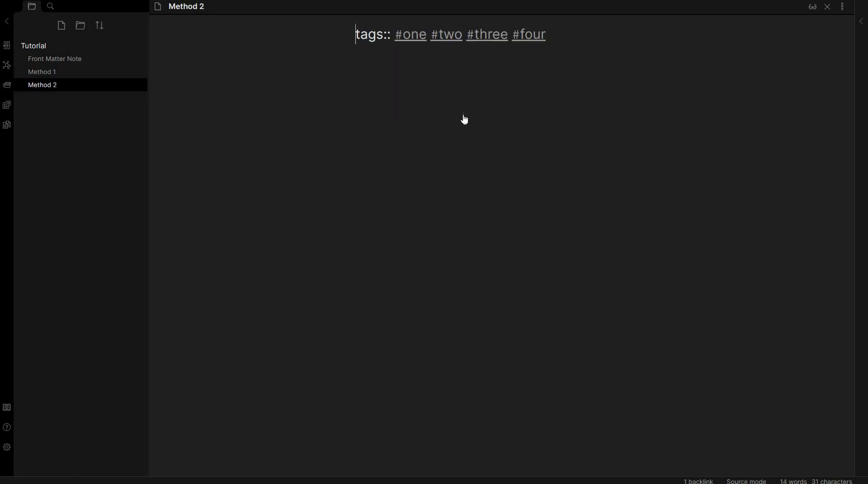
pyautogui.moveTo(393, 34); pyautogui.dragTo(356, 34)
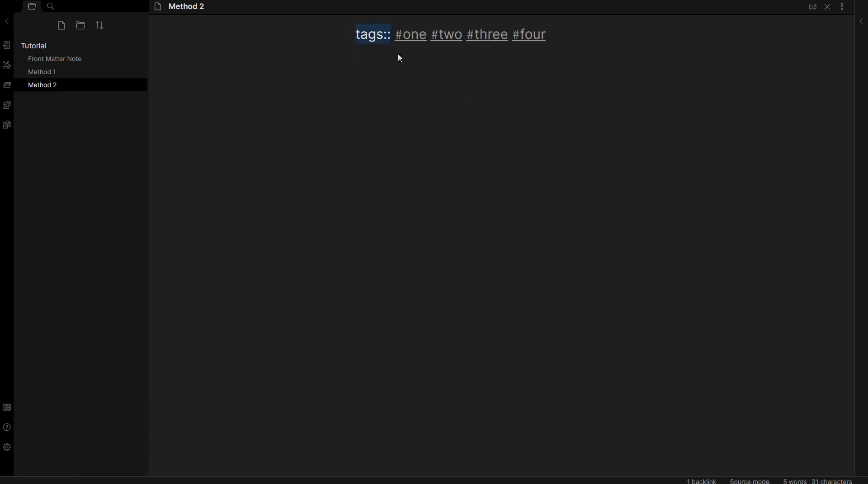
pyautogui.click(356, 53)
pyautogui.doubleClick(355, 34)
pyautogui.click(356, 54)
pyautogui.moveTo(392, 34)
pyautogui.mouseDown()
pyautogui.moveTo(346, 36)
pyautogui.moveTo(386, 35)
pyautogui.mouseUp()
pyautogui.click(401, 68)
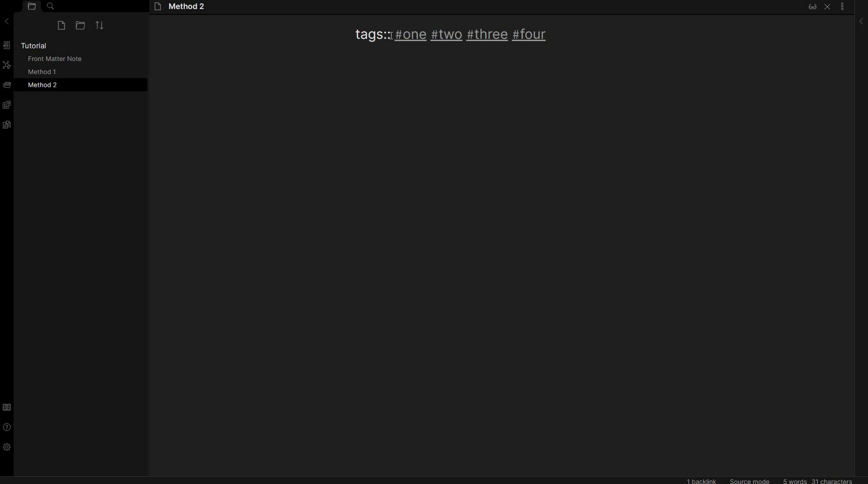
pyautogui.moveTo(387, 35); pyautogui.dragTo(349, 33)
pyautogui.click(514, 66)
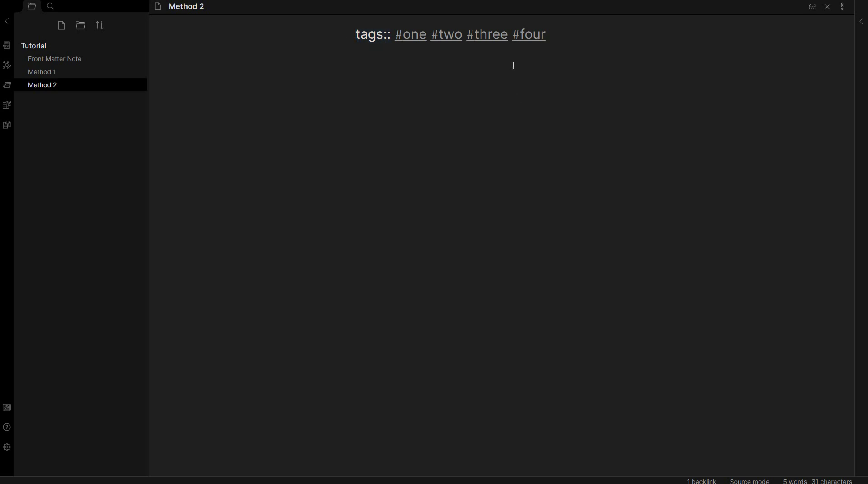